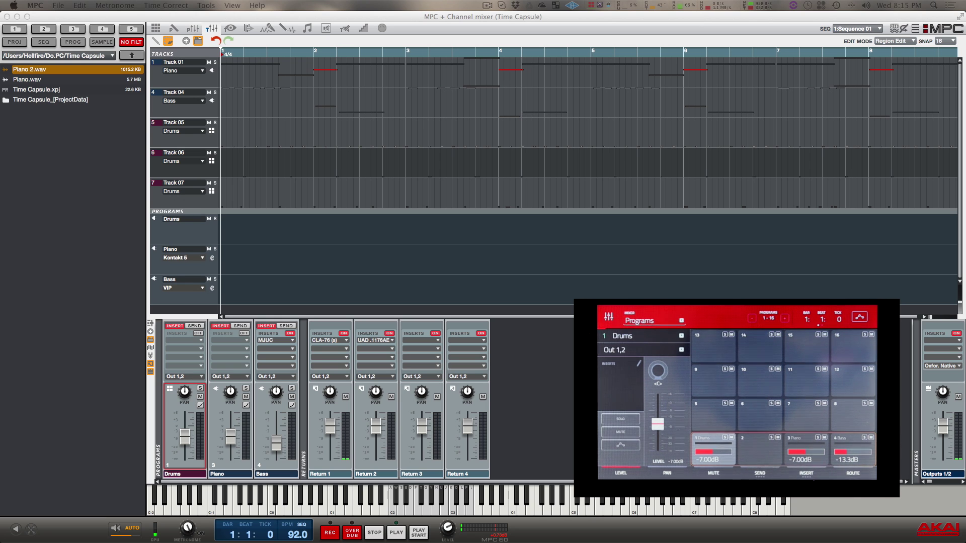
key(space)
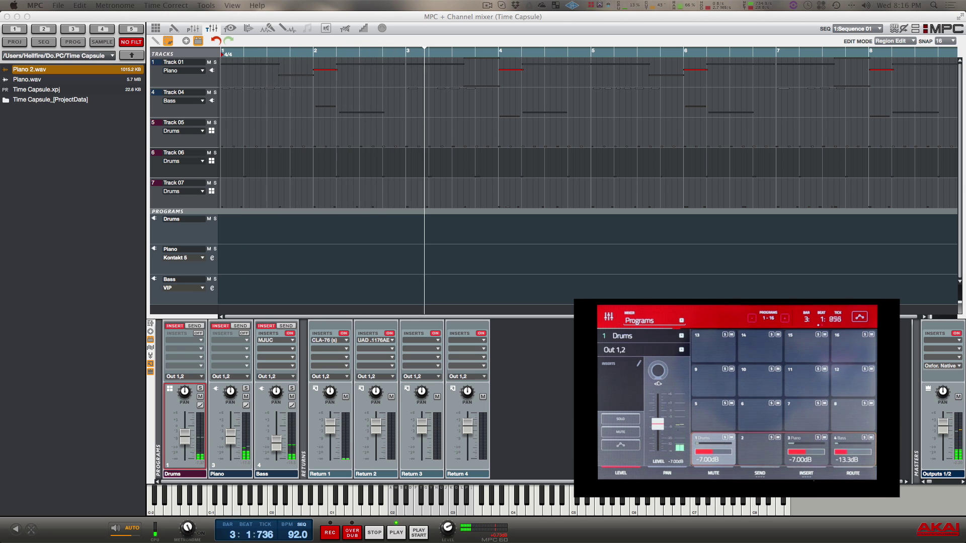
key(space)
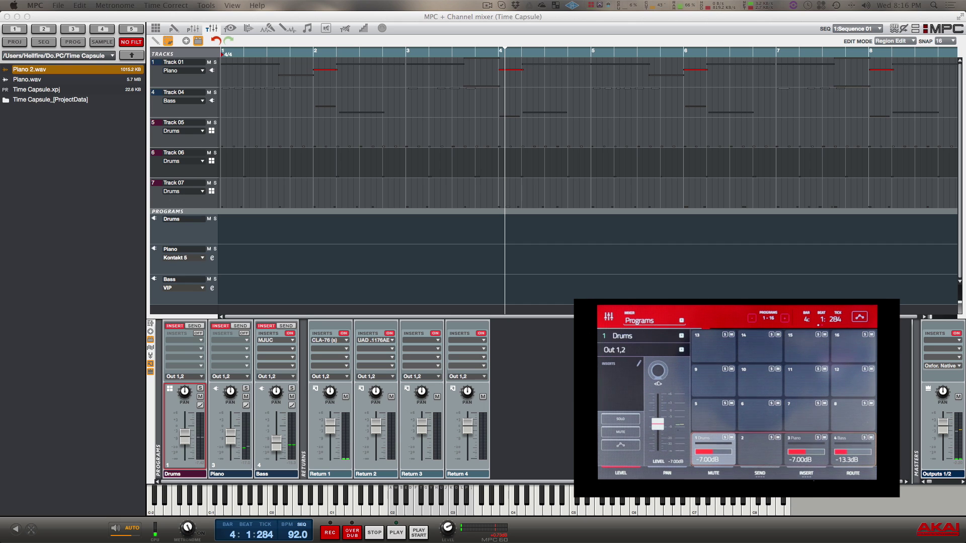
key(super+Tab)
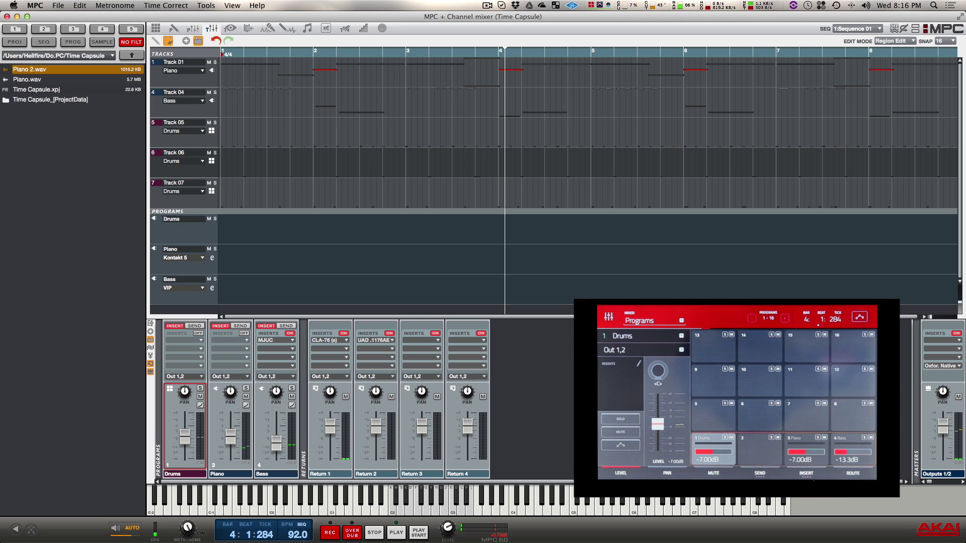
double_click(372, 342)
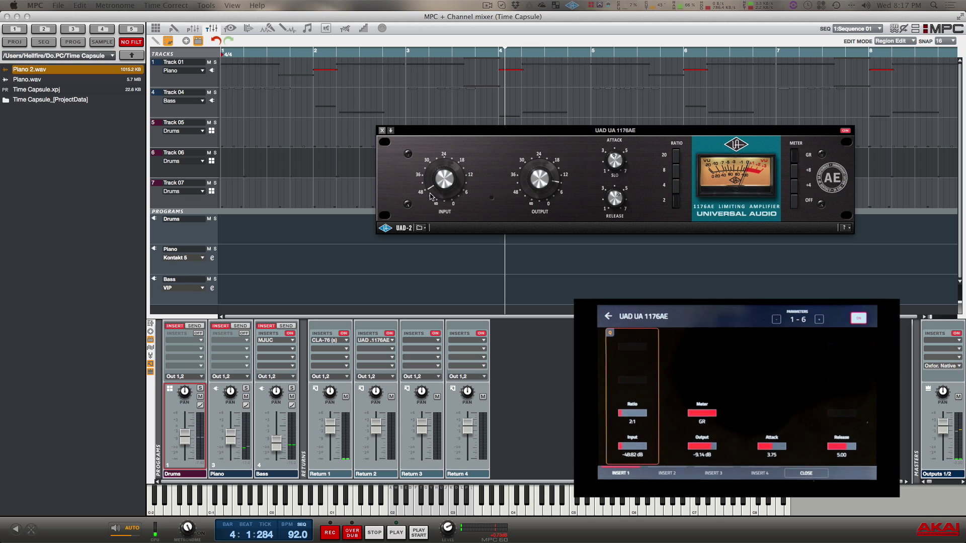
click(382, 131)
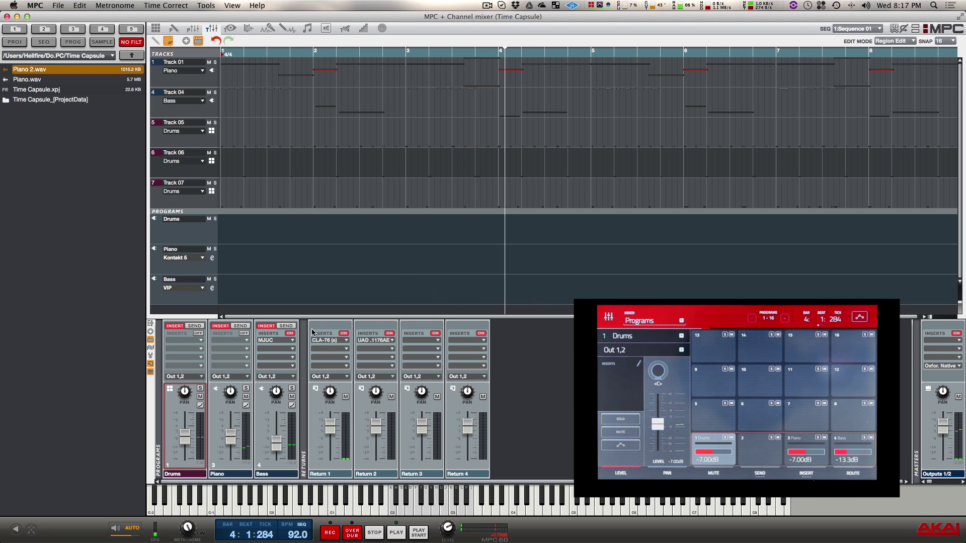
click(324, 342)
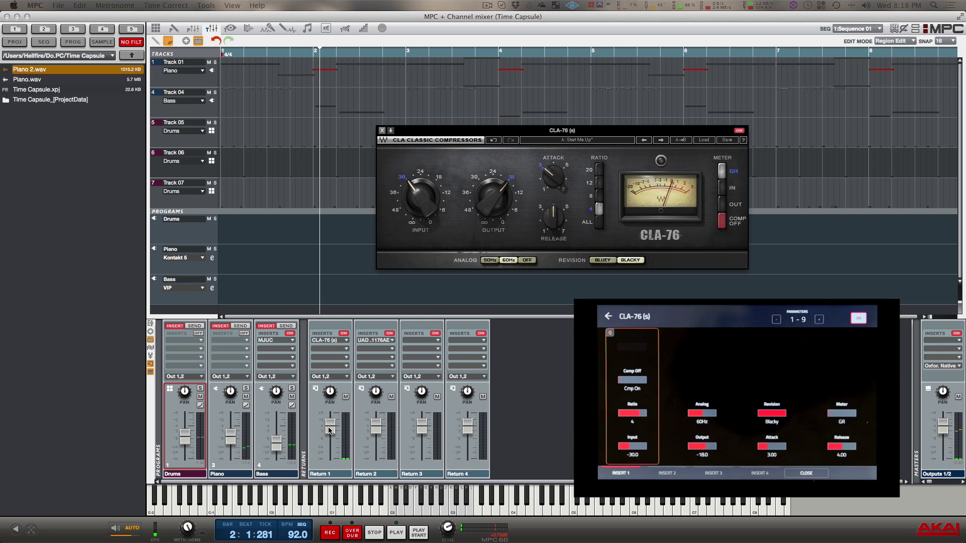
Step: Drag the Return 1 fader fully down to -INF dB to silence the CLA-76 return
drag(330, 430, 327, 477)
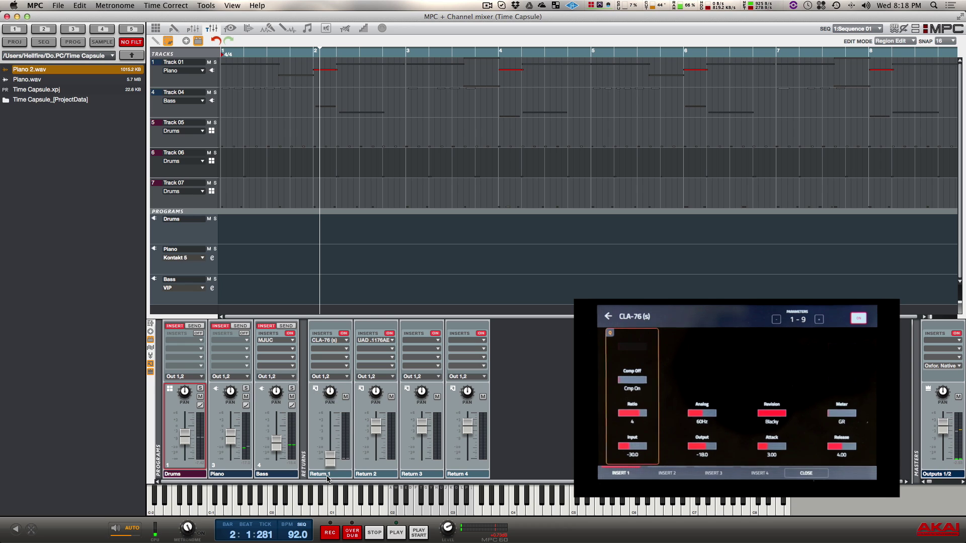
mouse_move(331, 427)
Step: In the Pad mixer, set send 1 to 100% on pad A08 and 49% on pad A10, then return to the Channel mixer
click(195, 31)
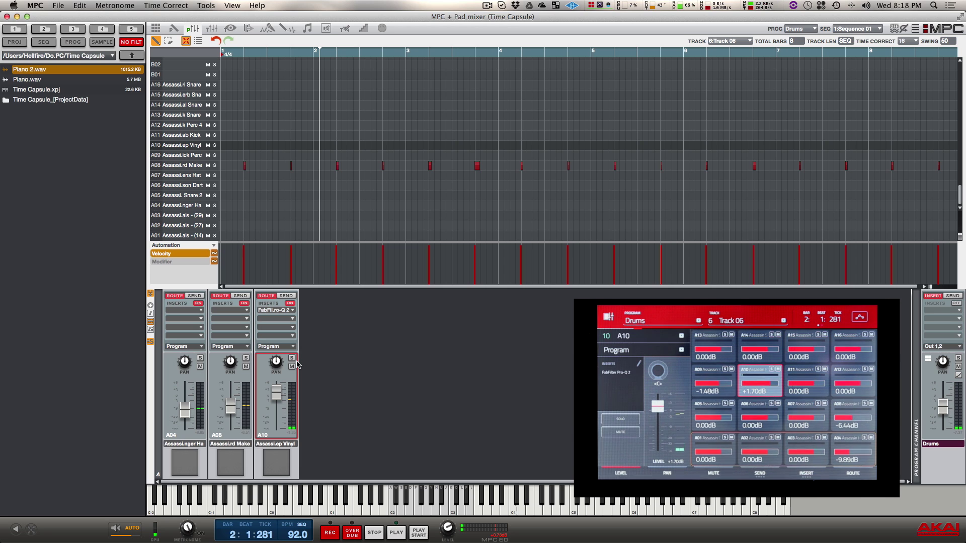
key(space)
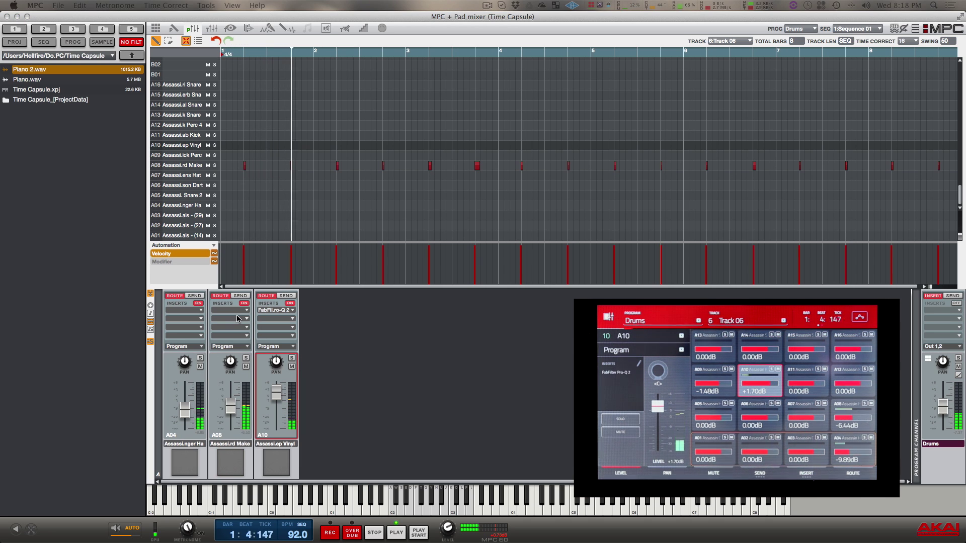
click(243, 297)
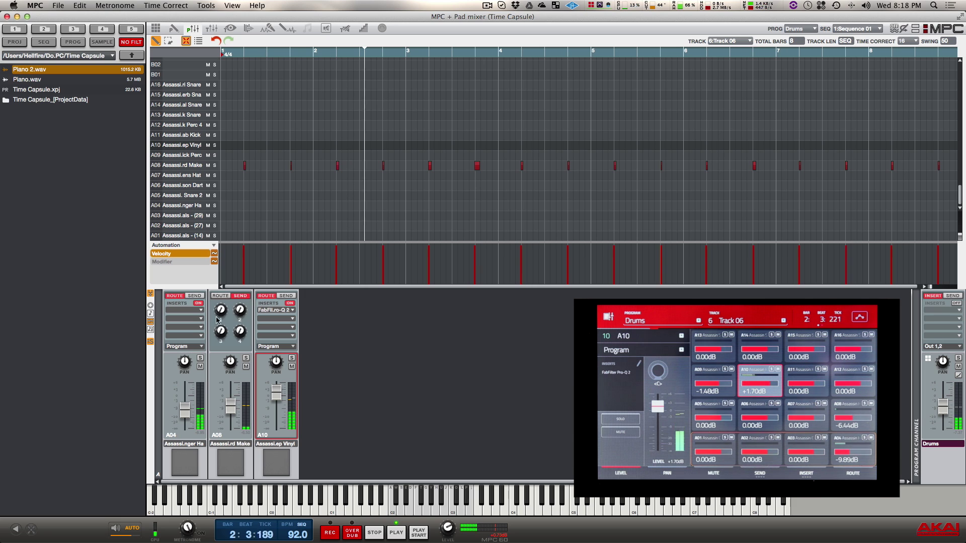
drag(221, 311, 221, 271)
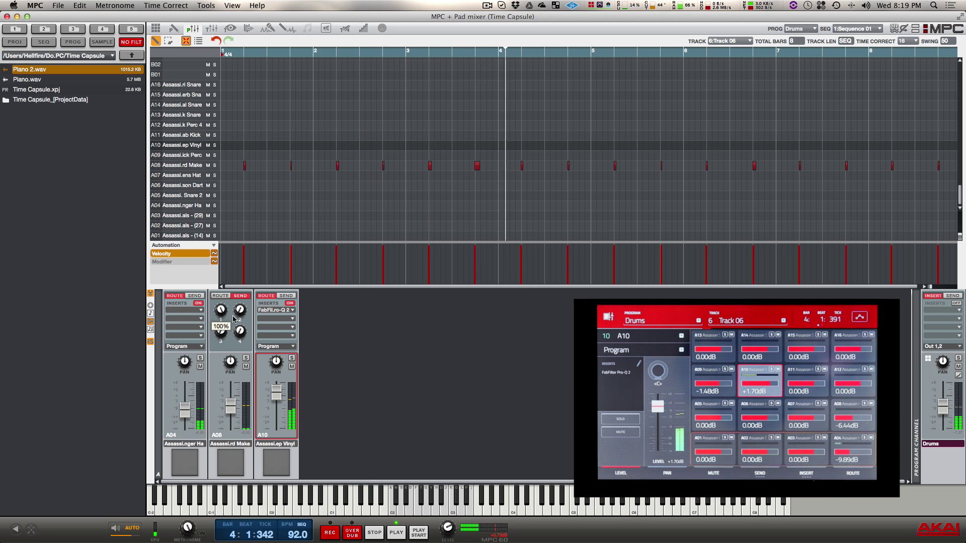
click(290, 297)
drag(266, 310, 267, 299)
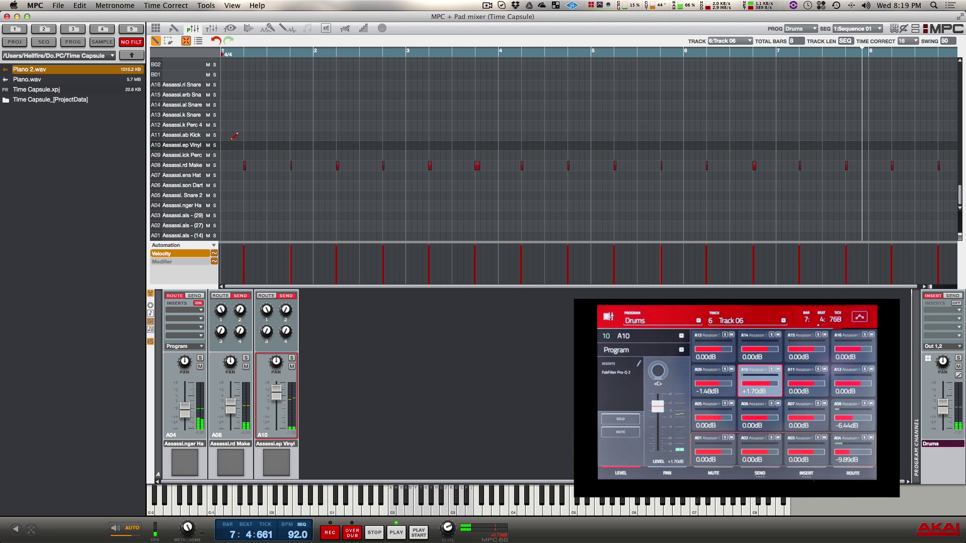
click(211, 29)
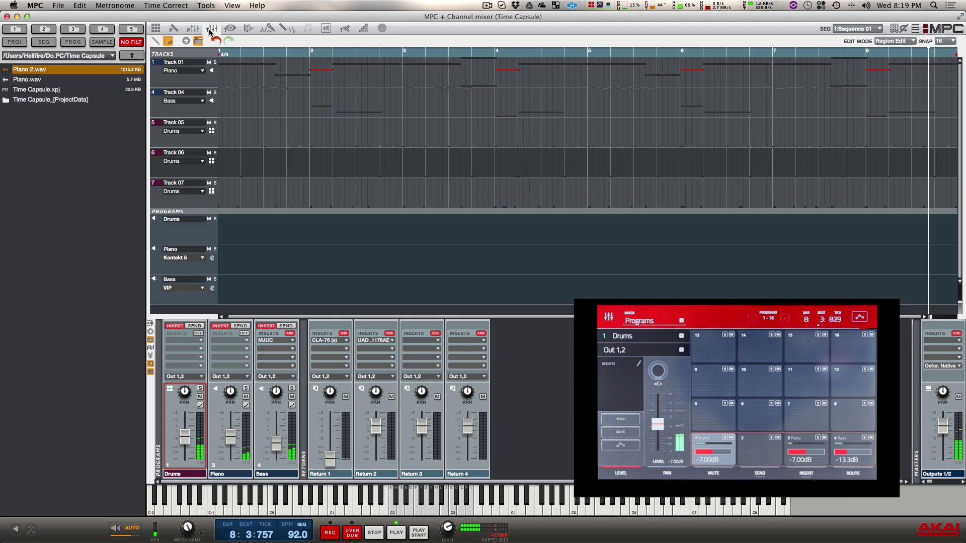
Step: Lower the Return 1 CLA-76 input to -38.1, keeping output -18.0 and ratio 4, and replay
double_click(325, 340)
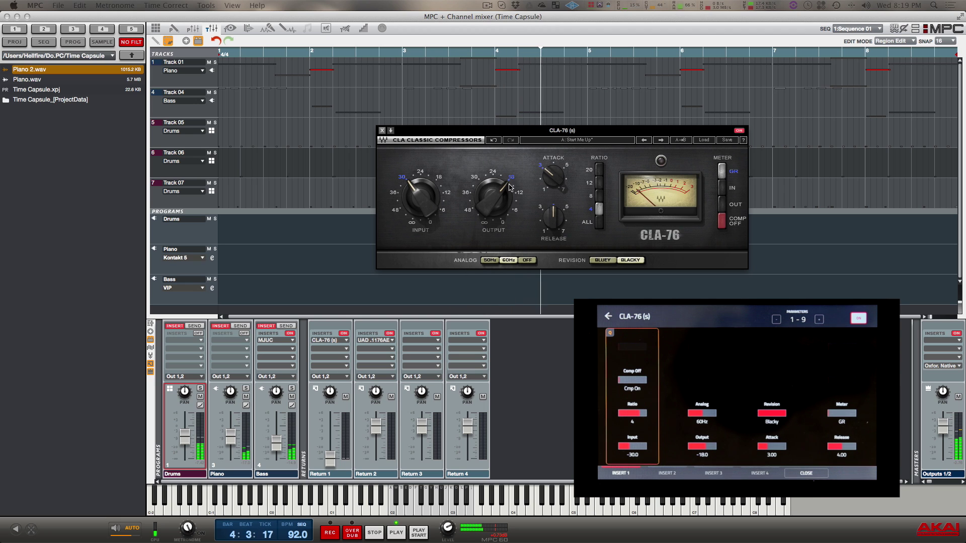
drag(421, 190, 421, 196)
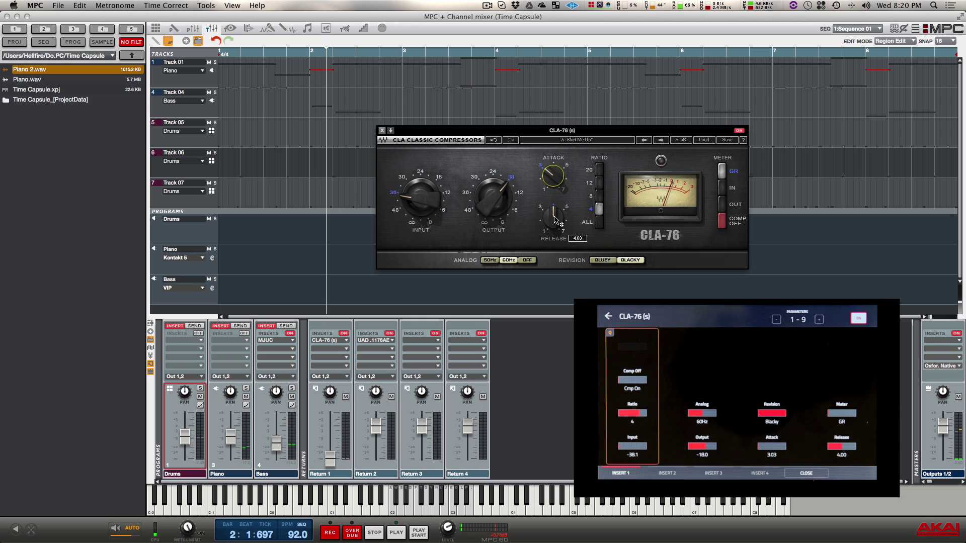
key(space)
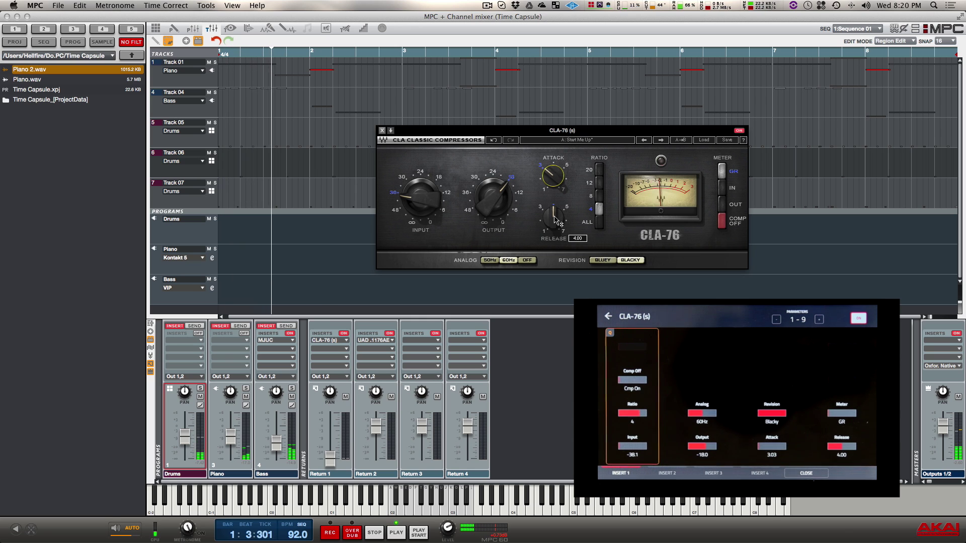
Step: Set the Return 1 CLA-76 release to about 5.87 and attack to about 3.71, then replay
drag(553, 220, 554, 188)
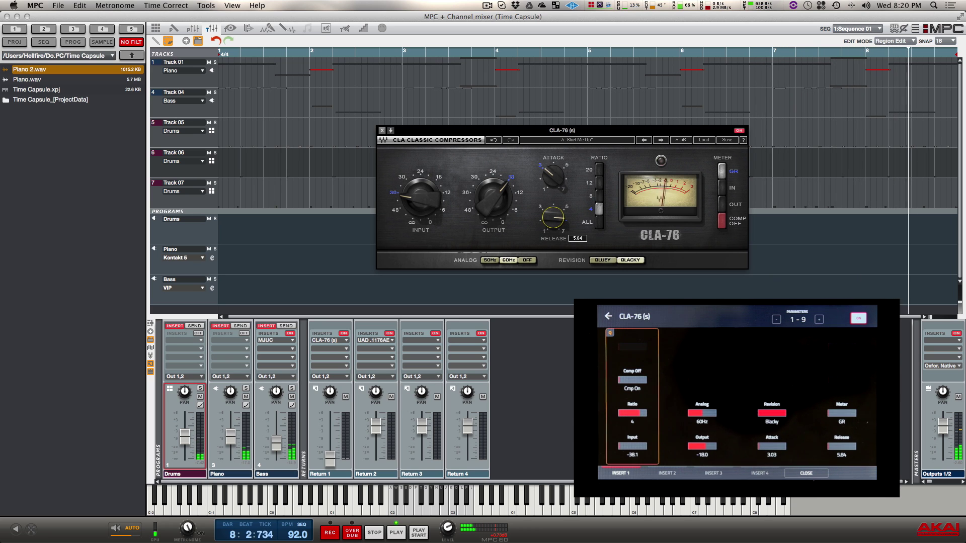
drag(555, 213, 555, 213)
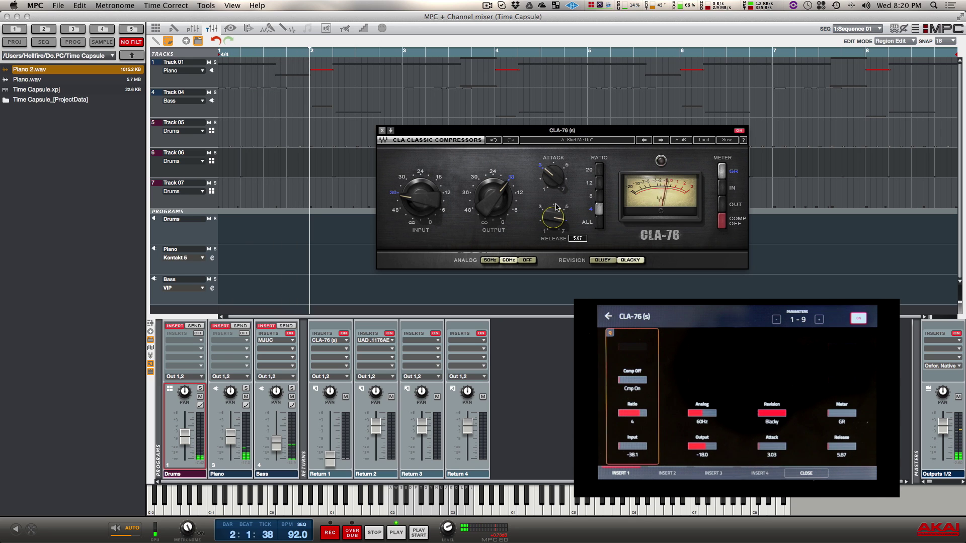
drag(553, 176, 553, 170)
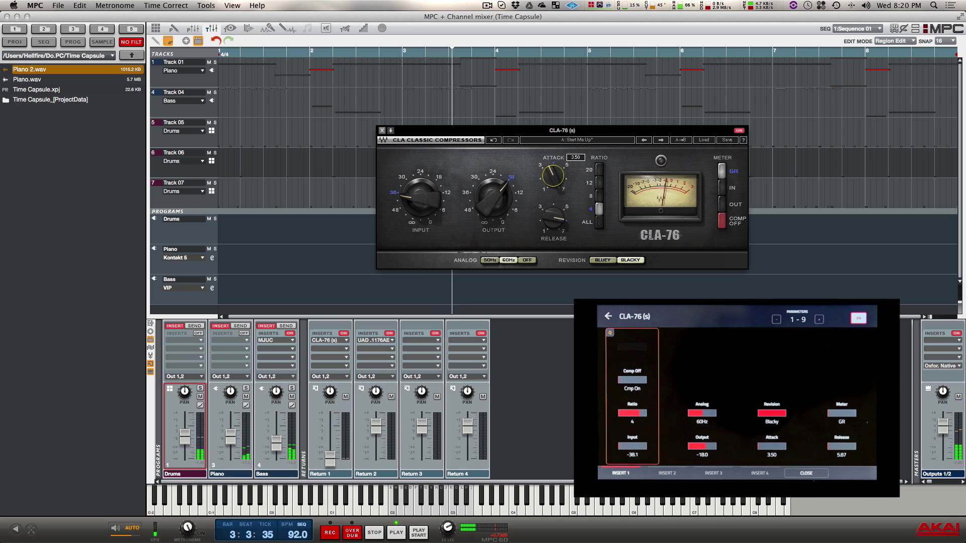
drag(556, 181, 556, 178)
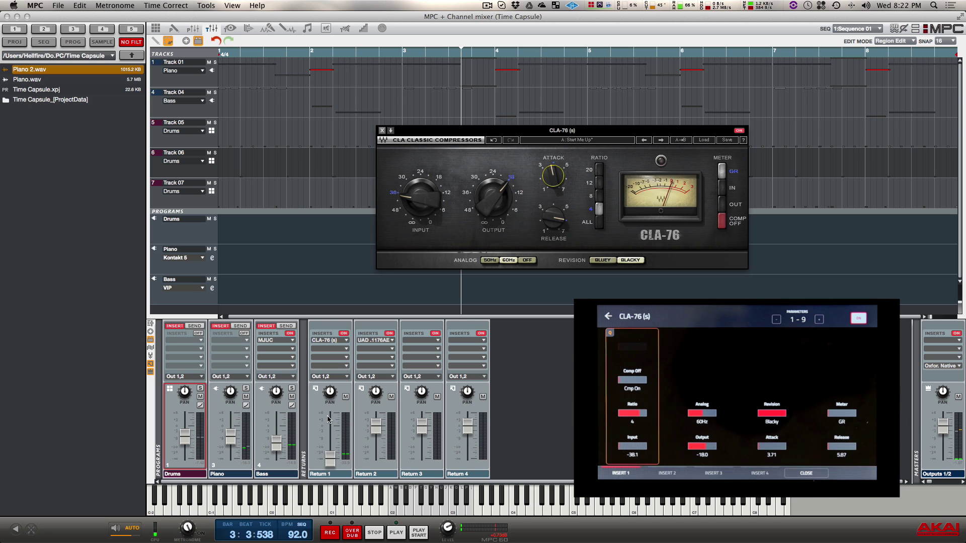
key(space)
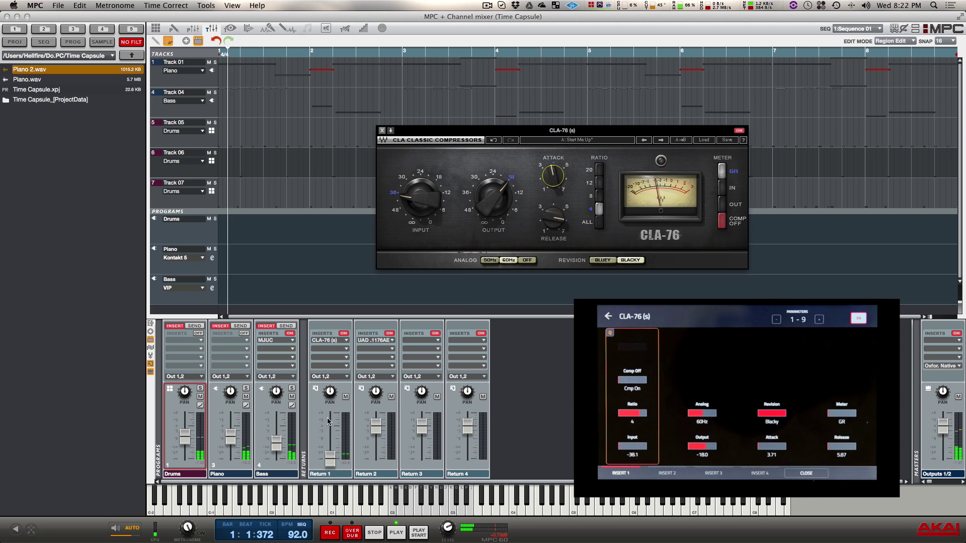
Step: Raise the Return 1 fader from silence to about -8.76 dB during playback
click(330, 460)
drag(330, 458, 330, 440)
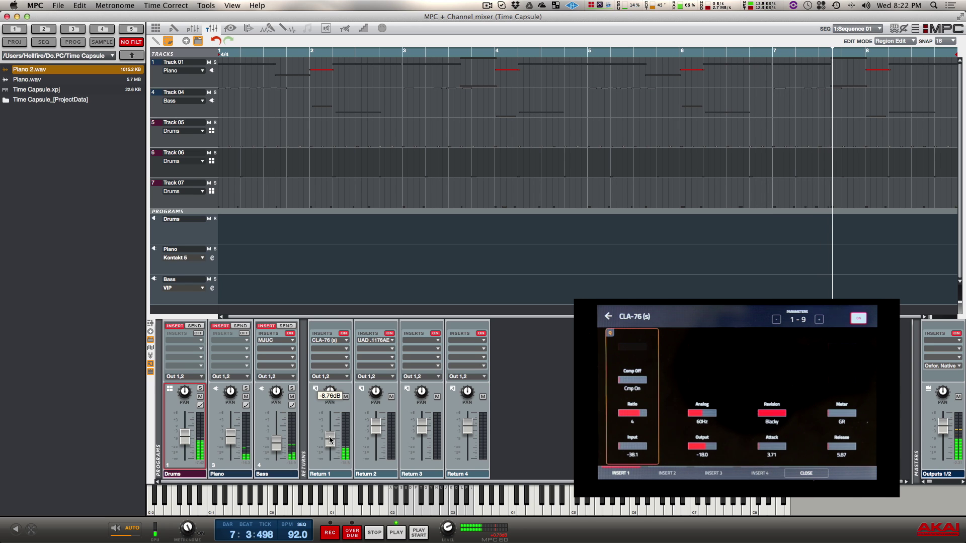
Step: Retune the Return 1 CLA-76 to input -39.7, output -16.3 and release 5.82, then close it
click(330, 341)
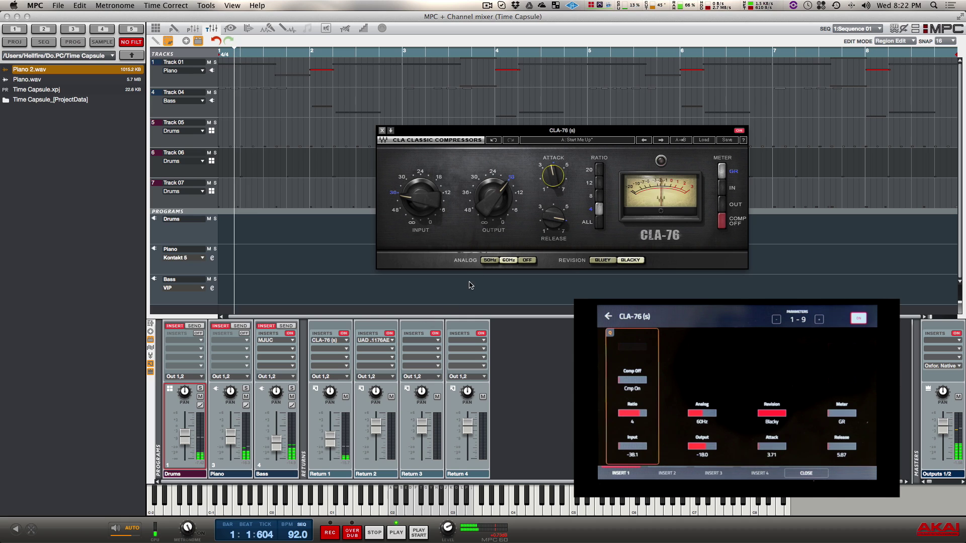
mouse_move(421, 202)
drag(420, 202, 421, 207)
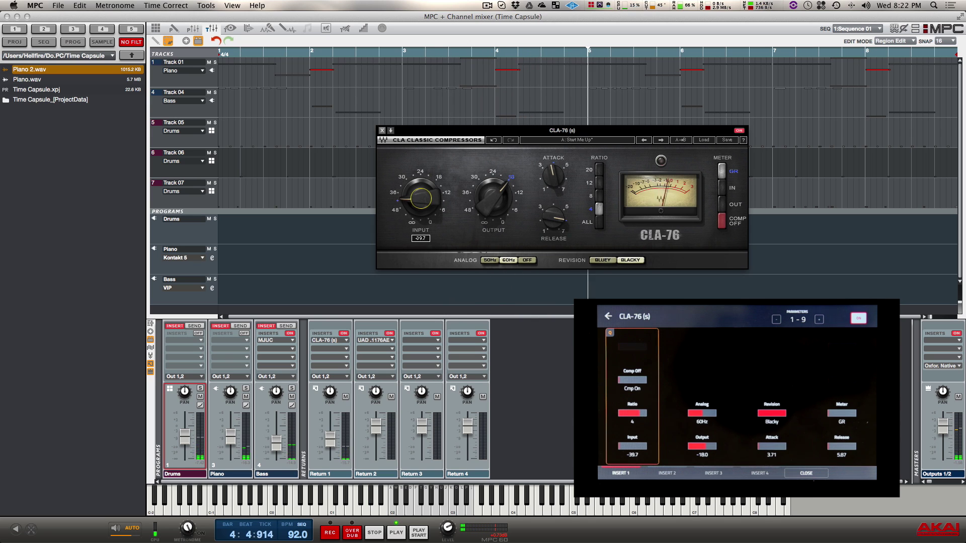
mouse_move(493, 204)
mouse_down()
mouse_move(493, 195)
mouse_move(494, 203)
mouse_up()
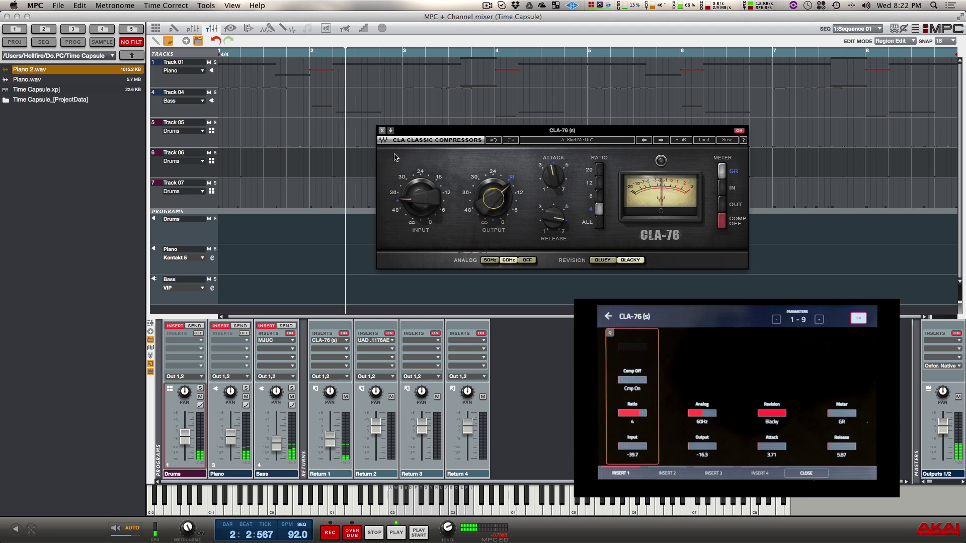
mouse_move(537, 221)
mouse_down()
mouse_move(536, 236)
mouse_move(537, 222)
mouse_up()
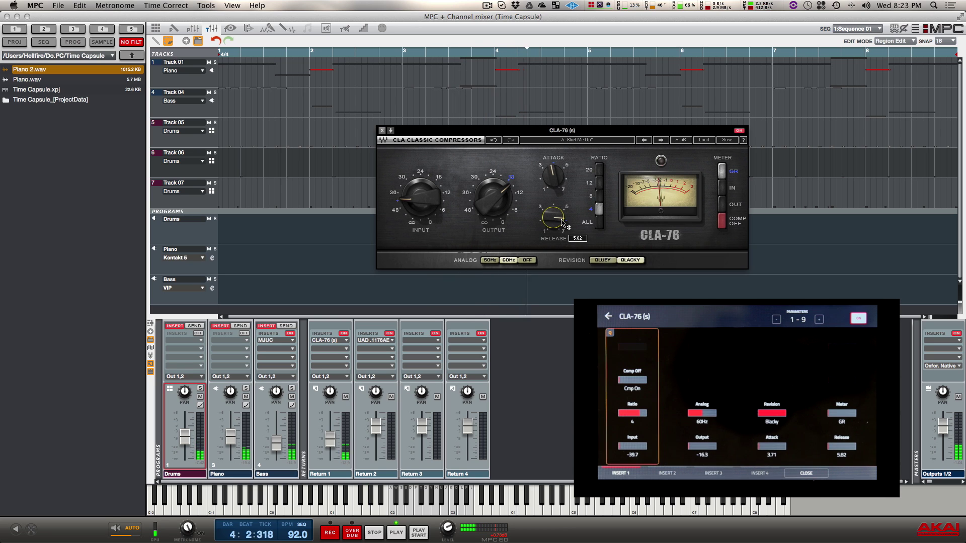
click(383, 131)
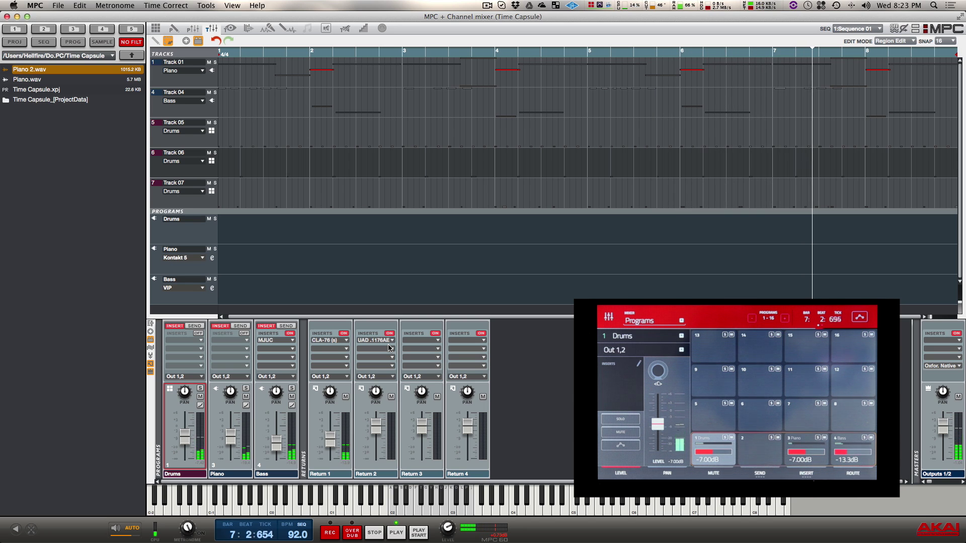
Step: Mute and unmute Return 1 to compare, then nudge its fader up to about -7.99 dB
click(345, 398)
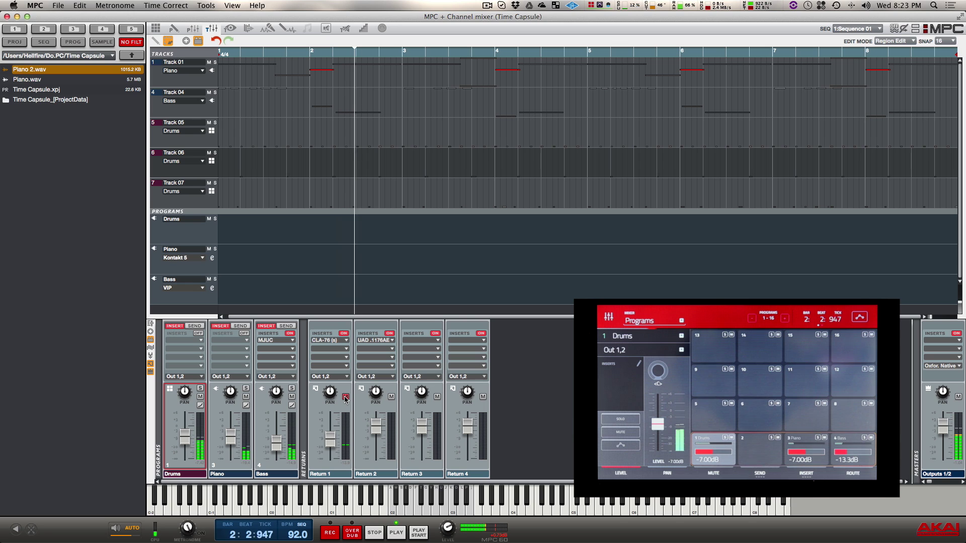
mouse_move(951, 445)
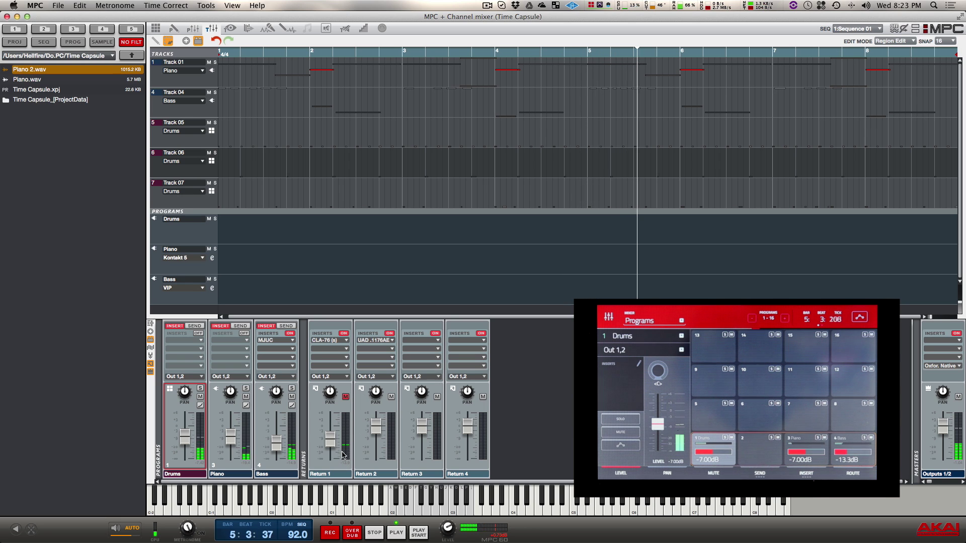
click(345, 397)
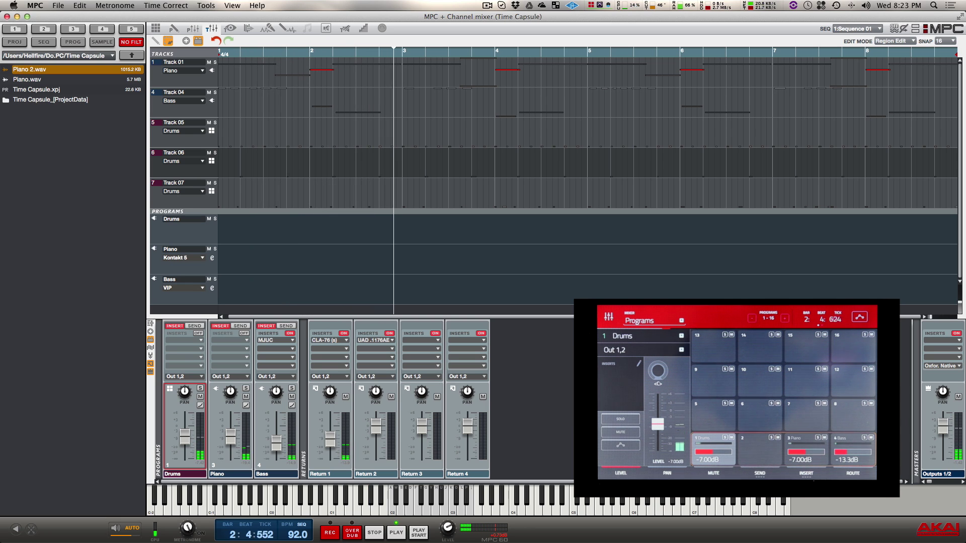
mouse_move(332, 442)
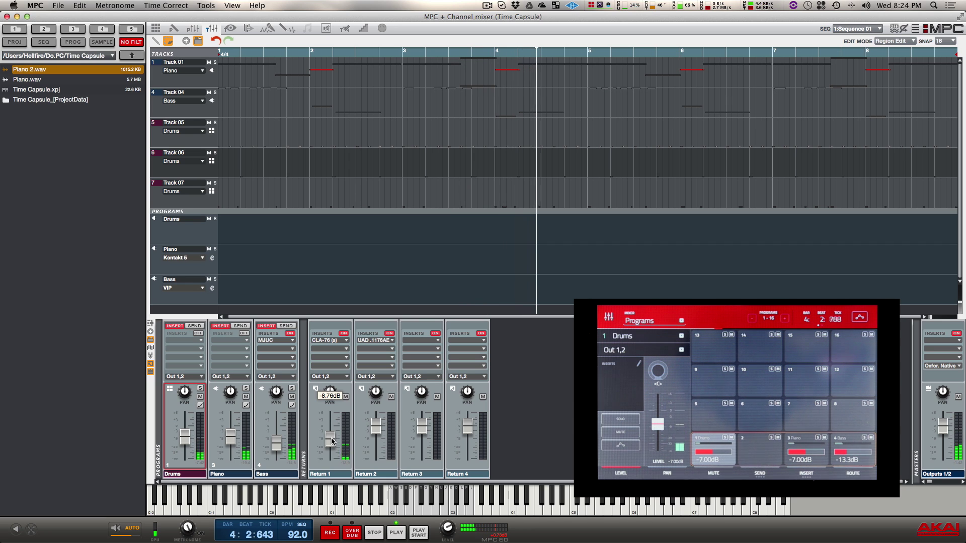
drag(332, 441, 332, 440)
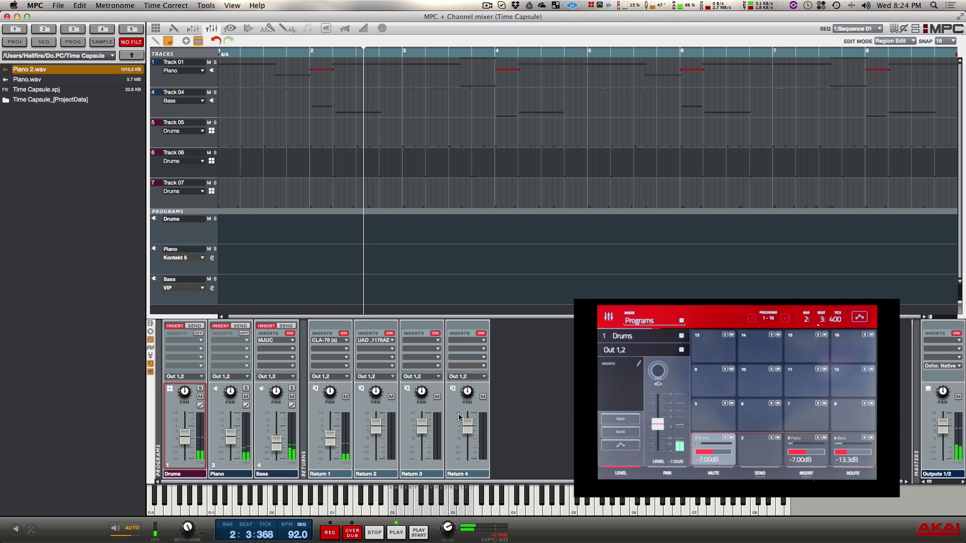
click(939, 367)
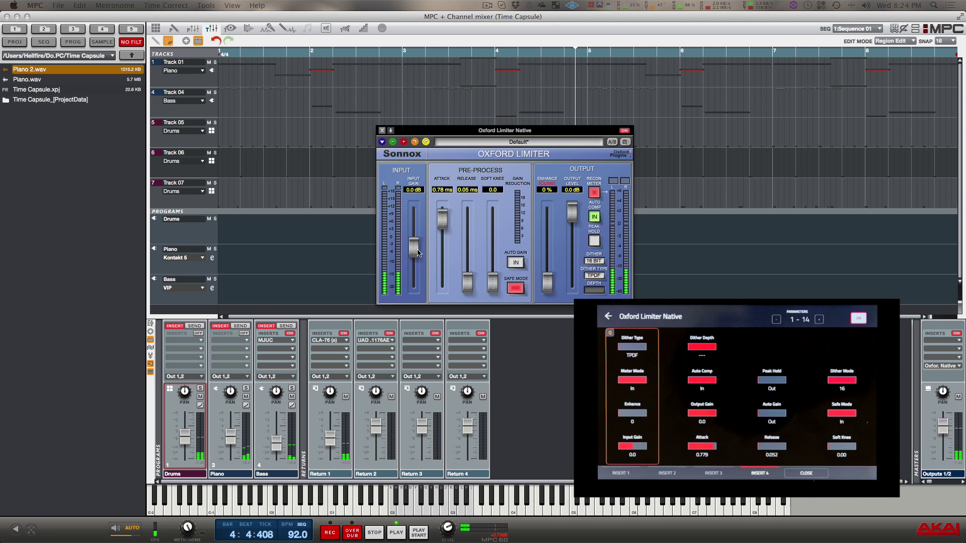
click(381, 131)
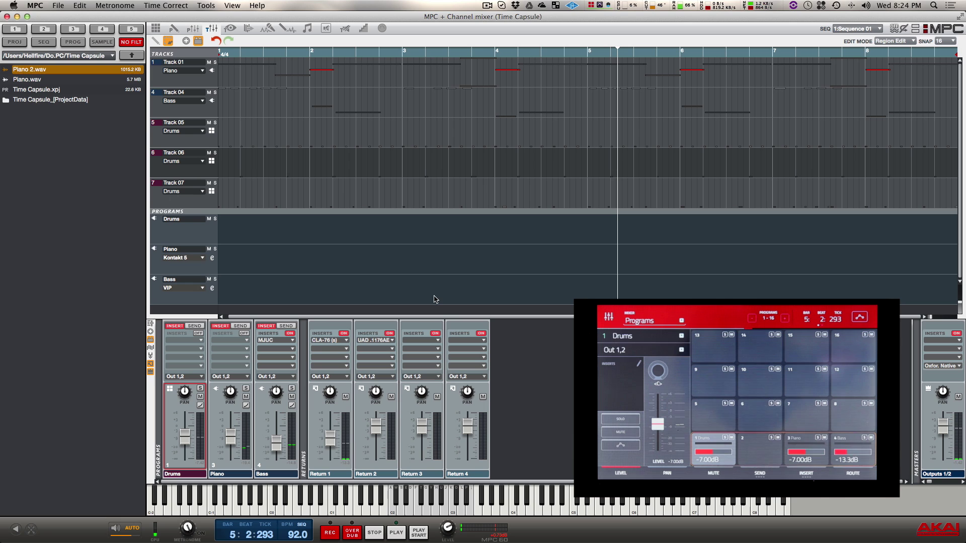
Step: While playing back, retune the Return 1 CLA-76 to input -30.7 and output -20.9
double_click(326, 340)
key(space)
drag(409, 211, 408, 194)
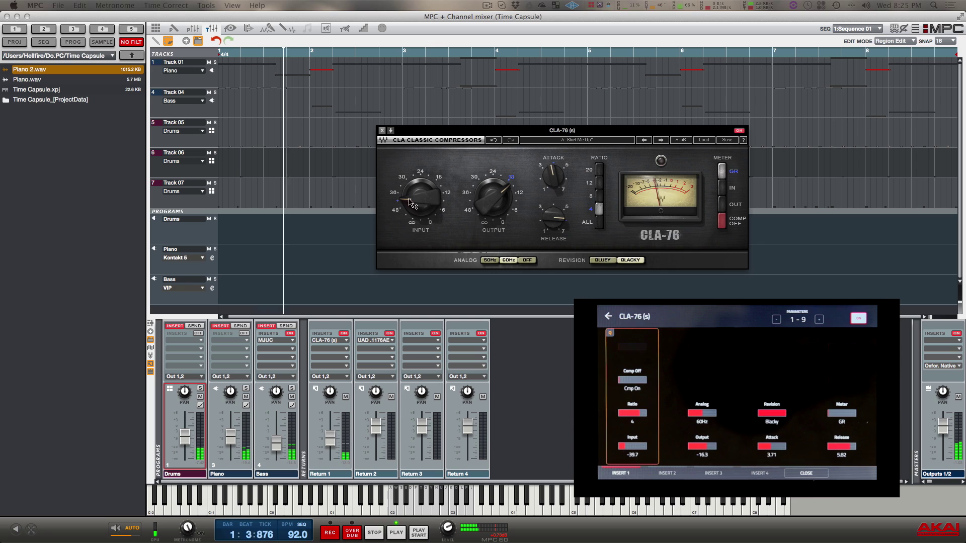
drag(409, 194, 409, 192)
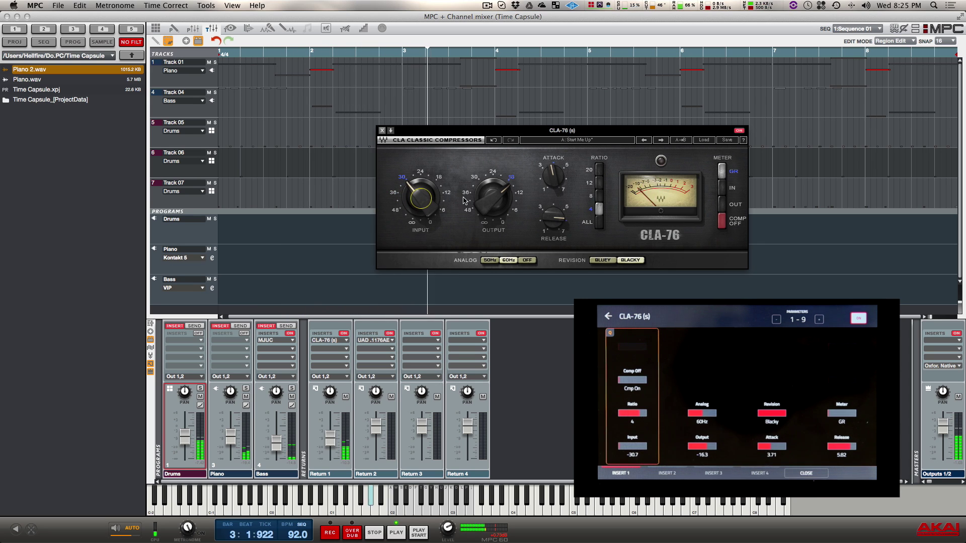
drag(493, 200, 493, 203)
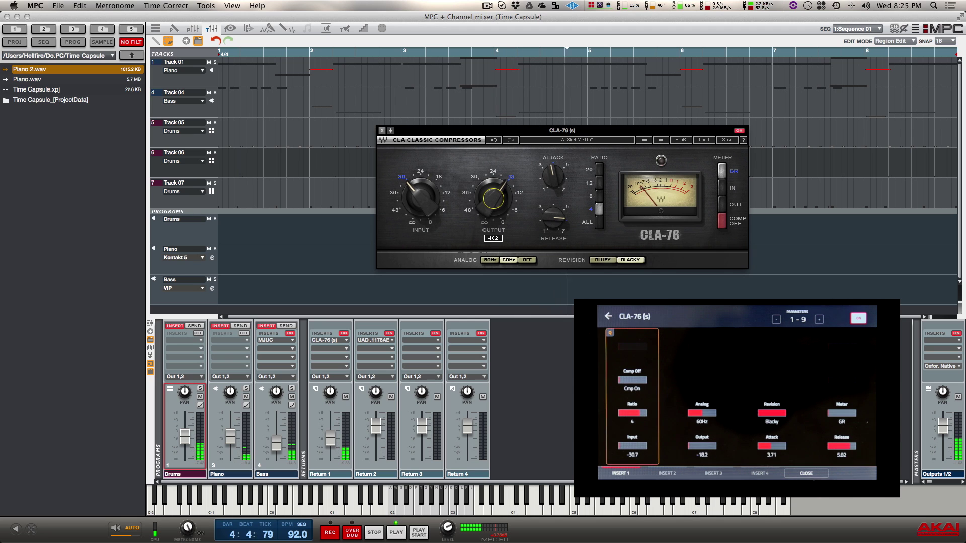
drag(493, 204, 484, 196)
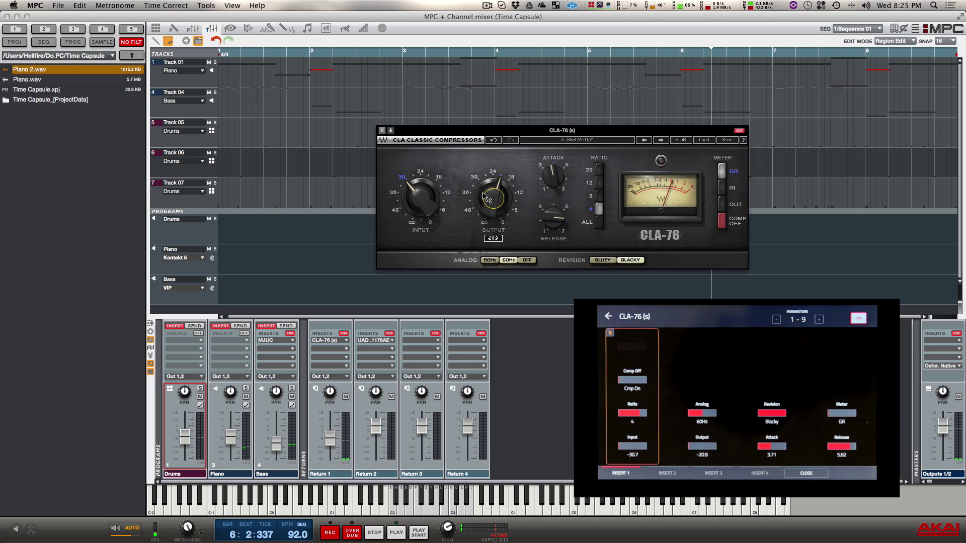
key(space)
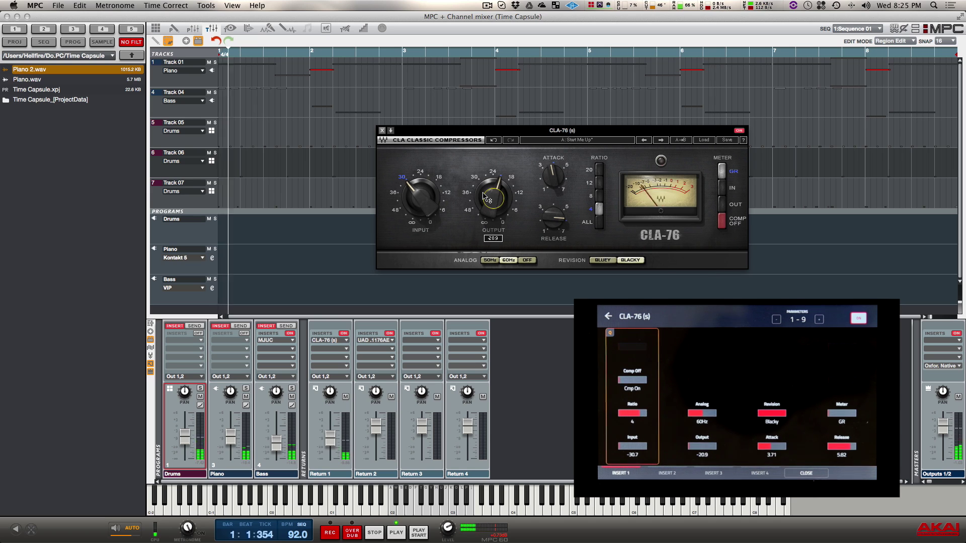